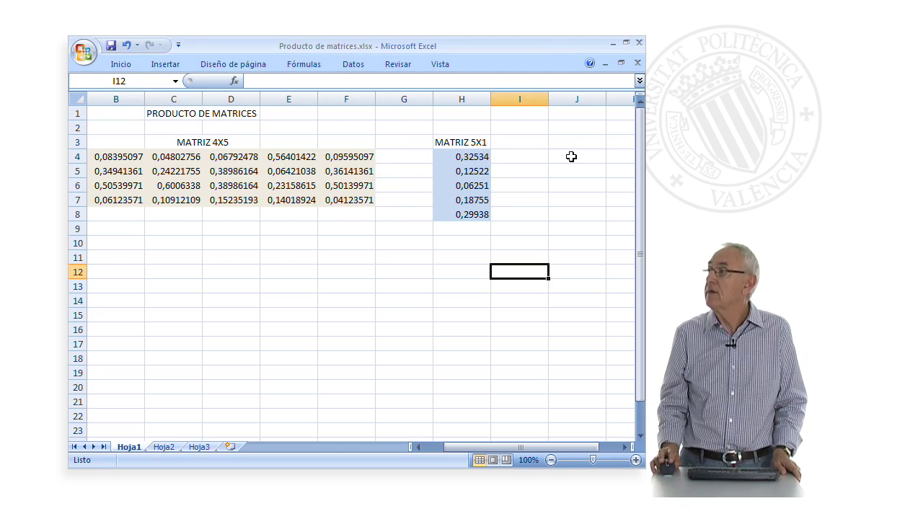
Select J4:J7 and open Insert Function filtered to the Matemáticas y trigonométricas category
left_click_drag(568, 157, 568, 201)
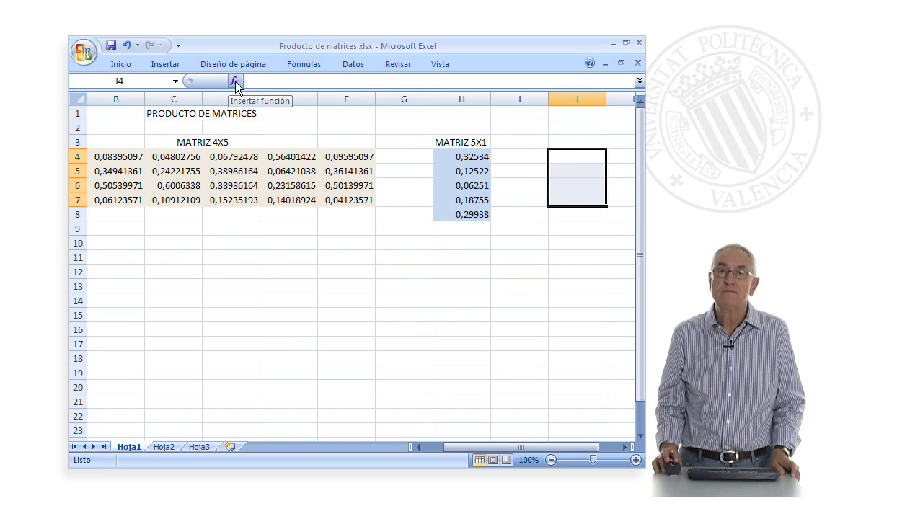
left_click(235, 82)
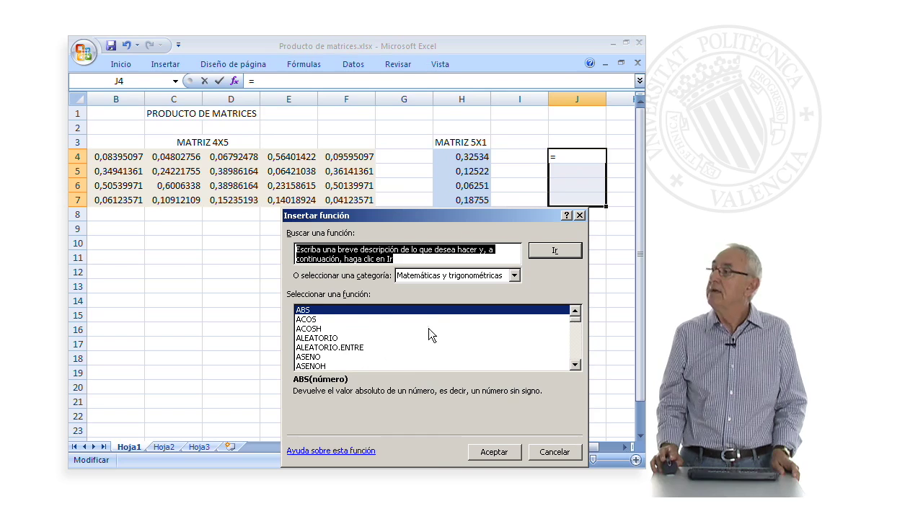
left_click(513, 275)
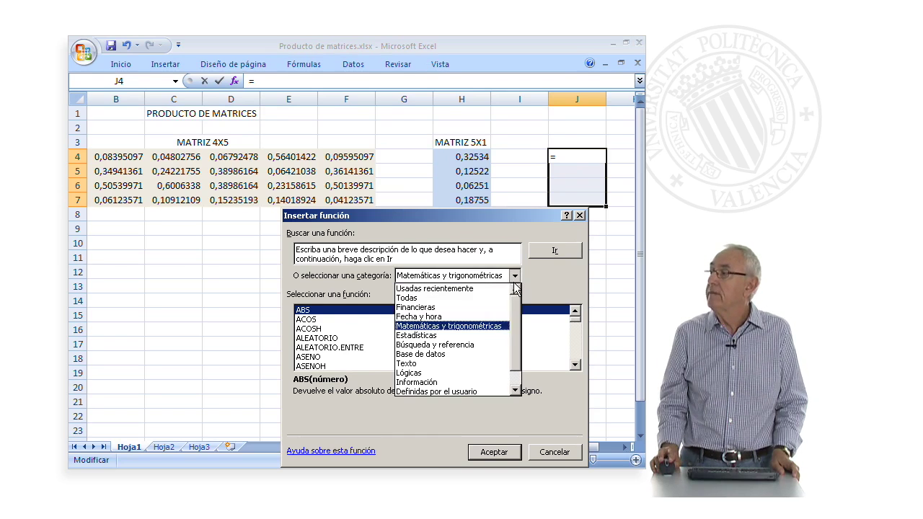
left_click(444, 330)
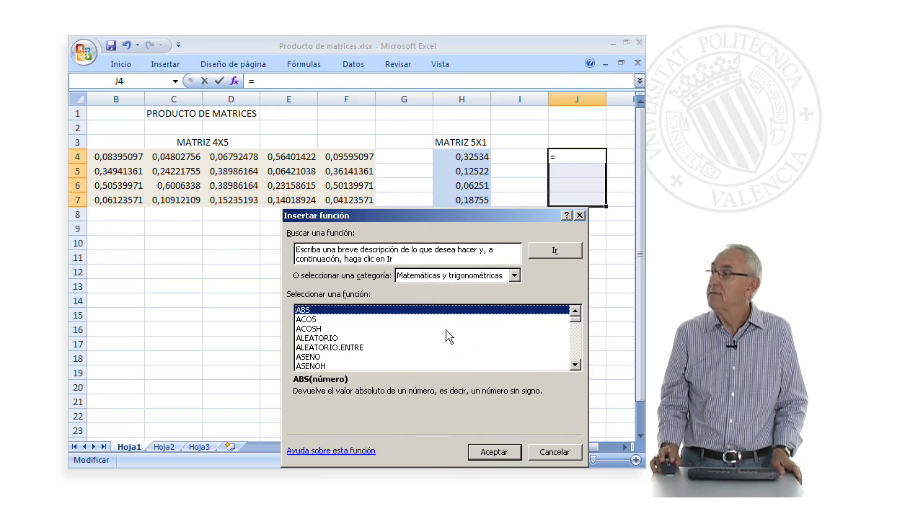
Scroll down the function list and select MMULT
left_click(574, 365)
left_click(575, 365)
left_click(576, 366)
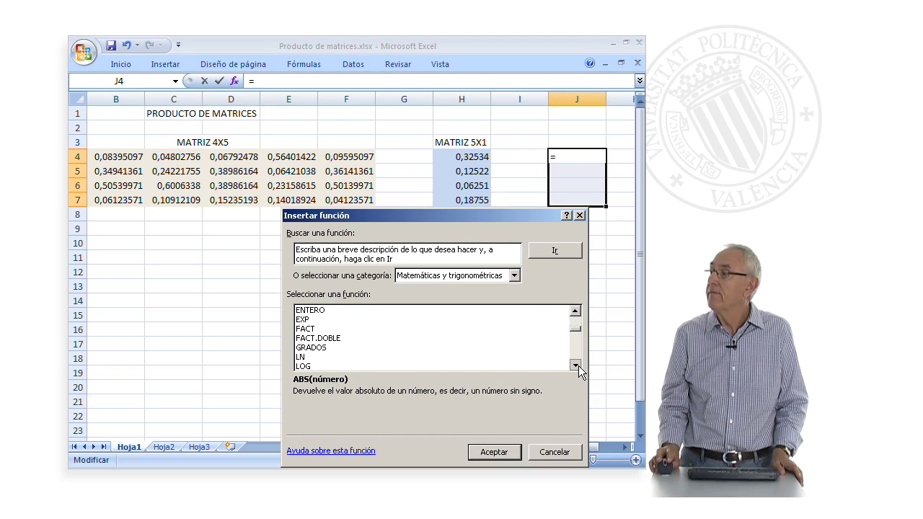
left_click(574, 366)
left_click(575, 366)
left_click(574, 366)
left_click(576, 366)
left_click(576, 367)
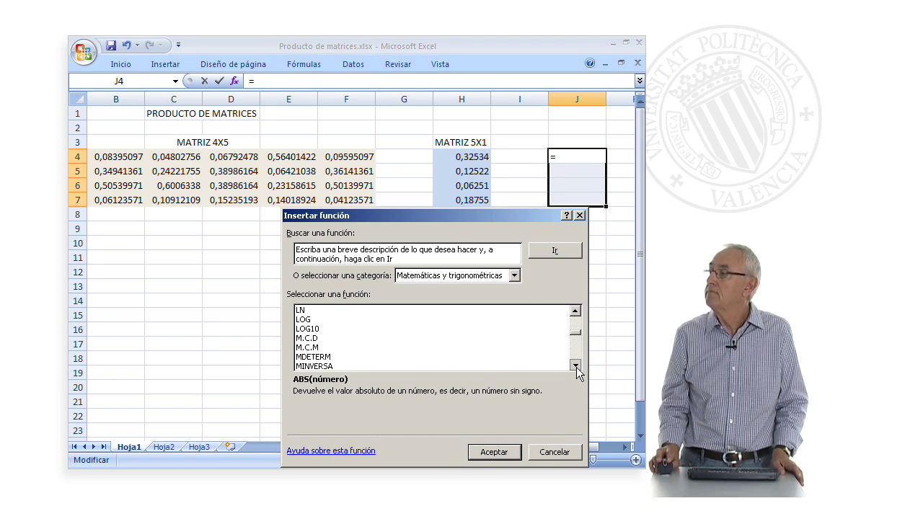
left_click(575, 367)
left_click(576, 367)
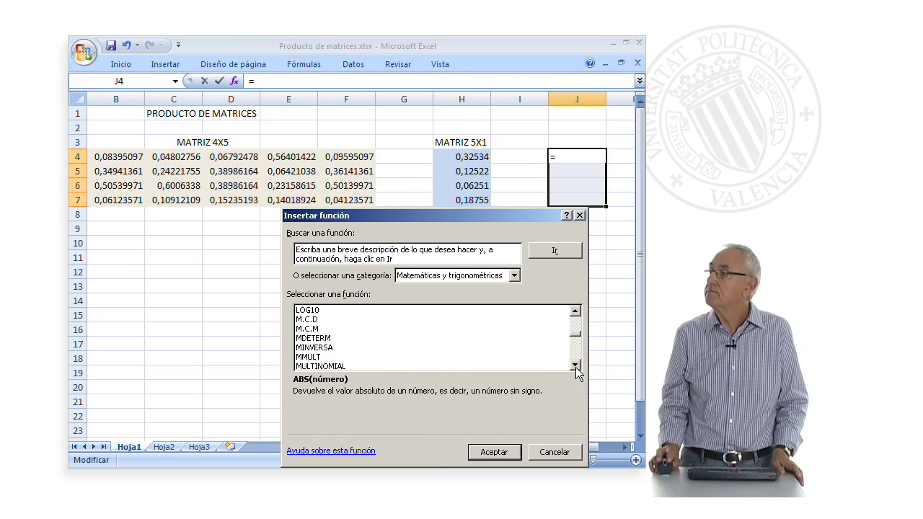
left_click(306, 357)
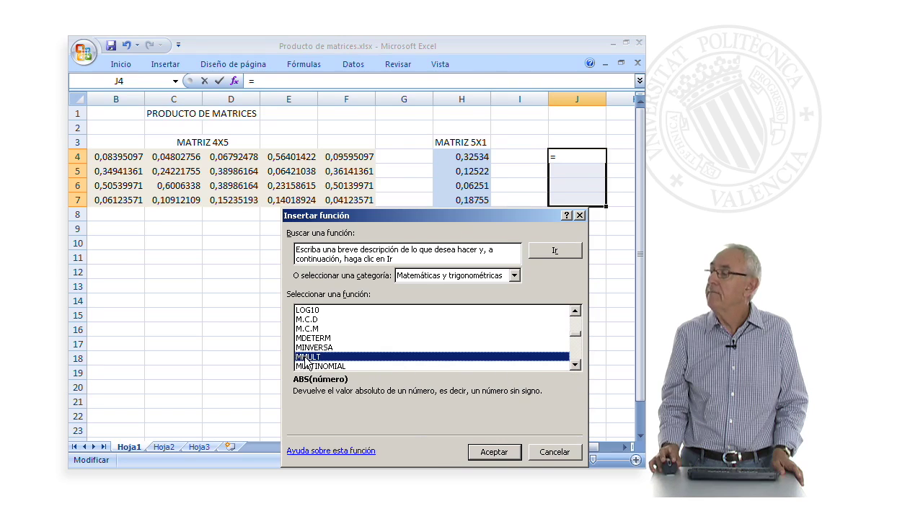
Confirm MMULT and set its arguments to Matriz1 B4:F7 and Matriz2 H4:H8
left_click(494, 455)
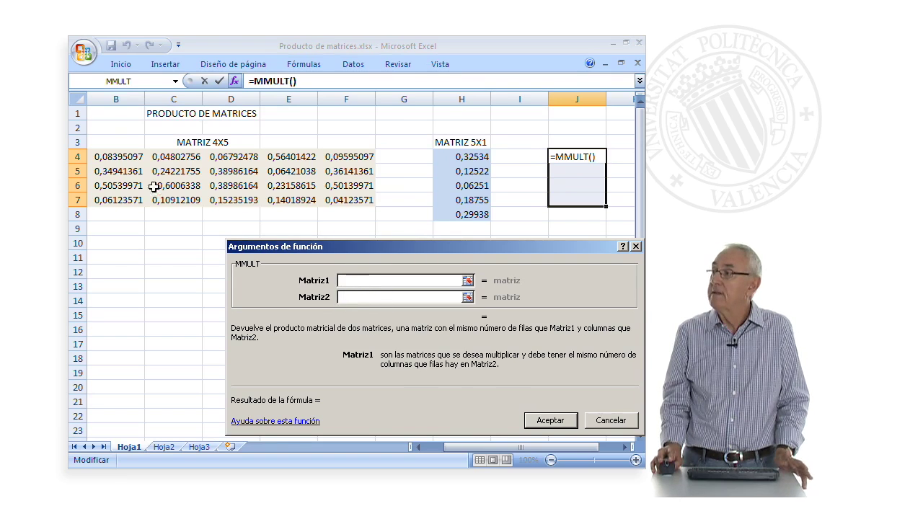
left_click_drag(103, 159, 333, 196)
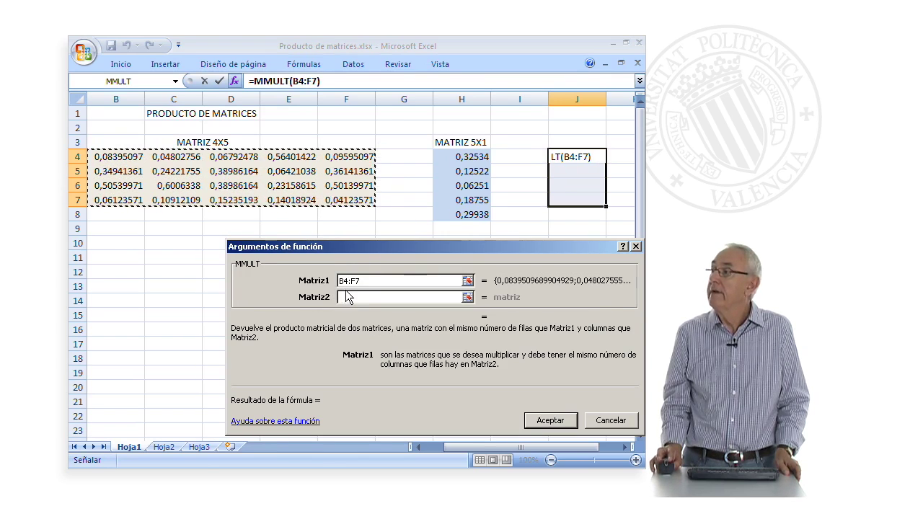
left_click(347, 296)
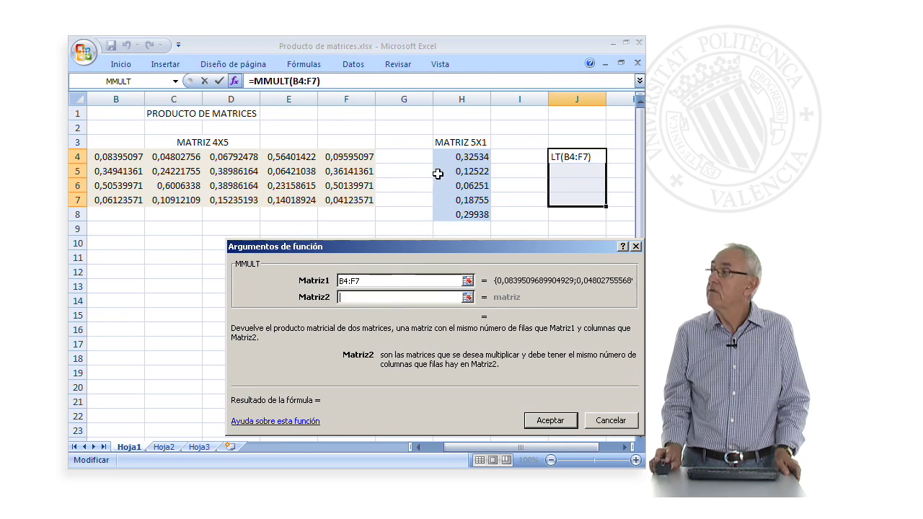
left_click_drag(445, 153, 456, 213)
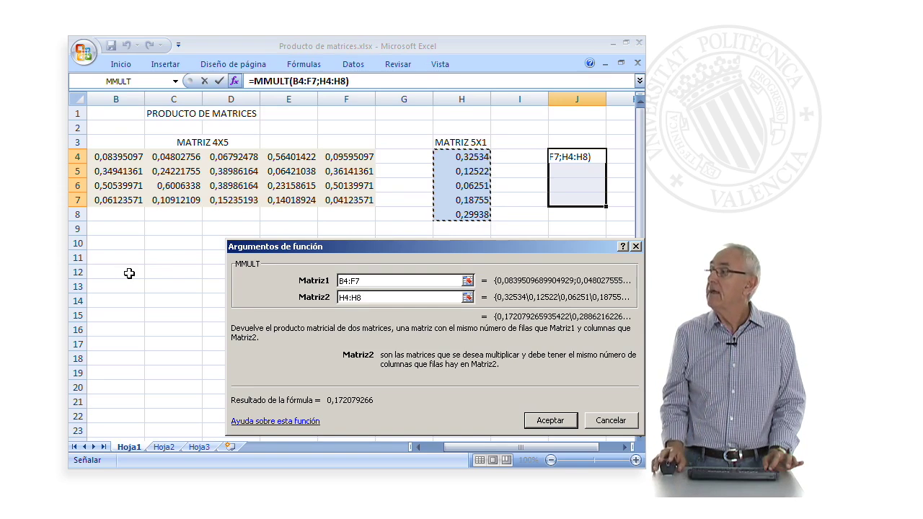
key("ctrl+shift+Return")
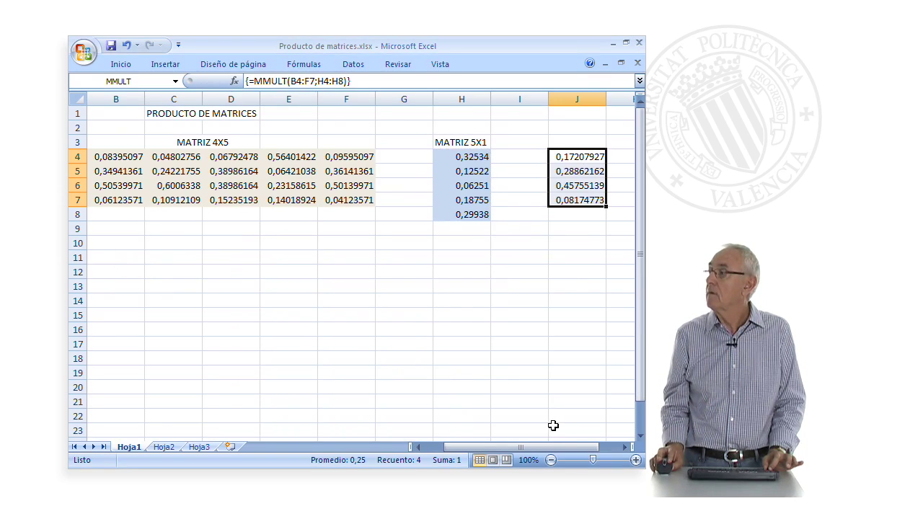
left_click_drag(553, 155, 570, 198)
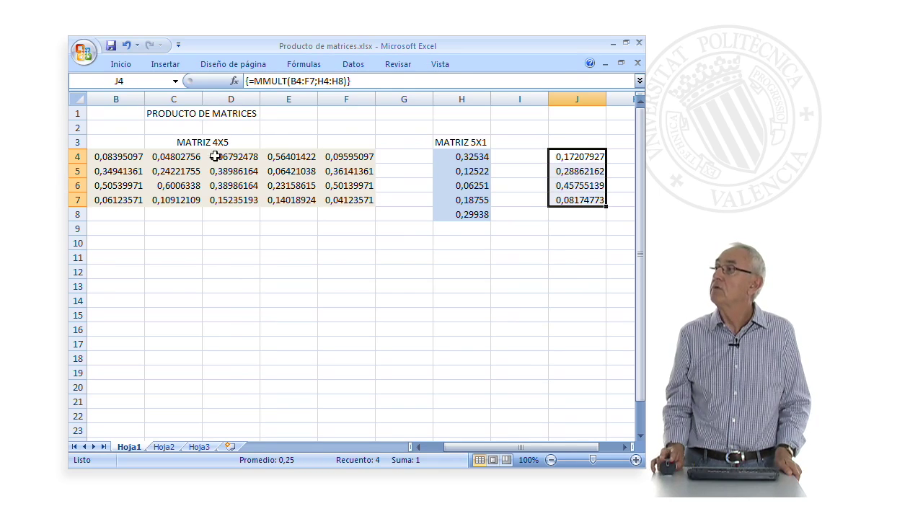